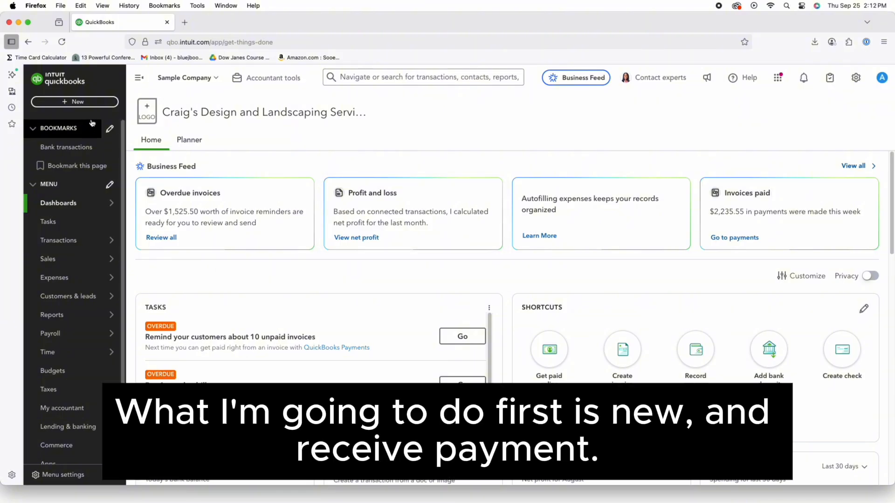
- Start a new received payment and choose Amy's Bird Sanctuary as the customer
click(84, 102)
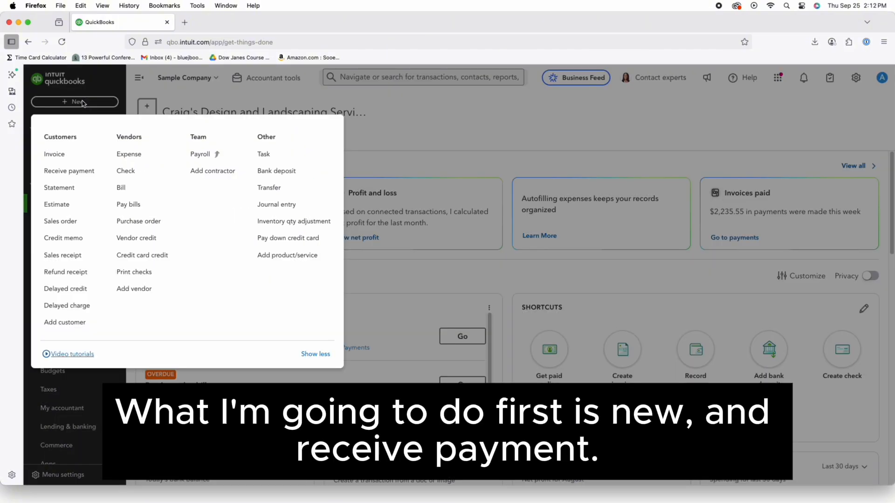
click(69, 171)
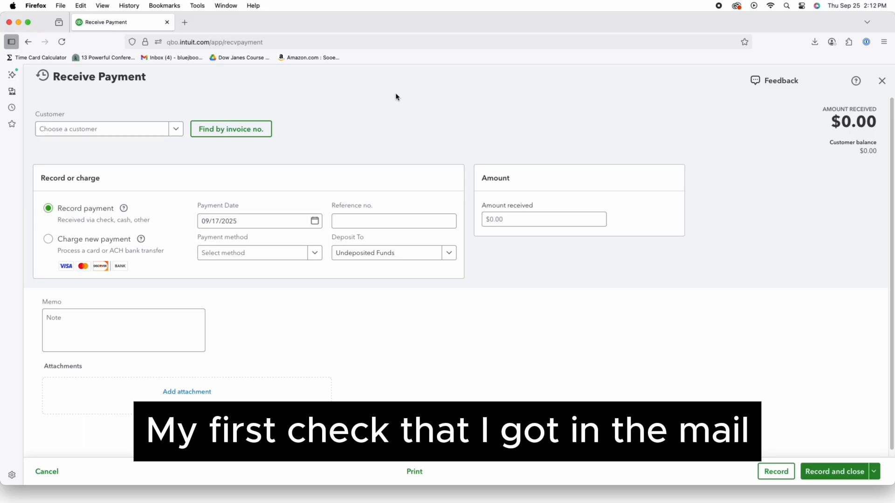
click(106, 132)
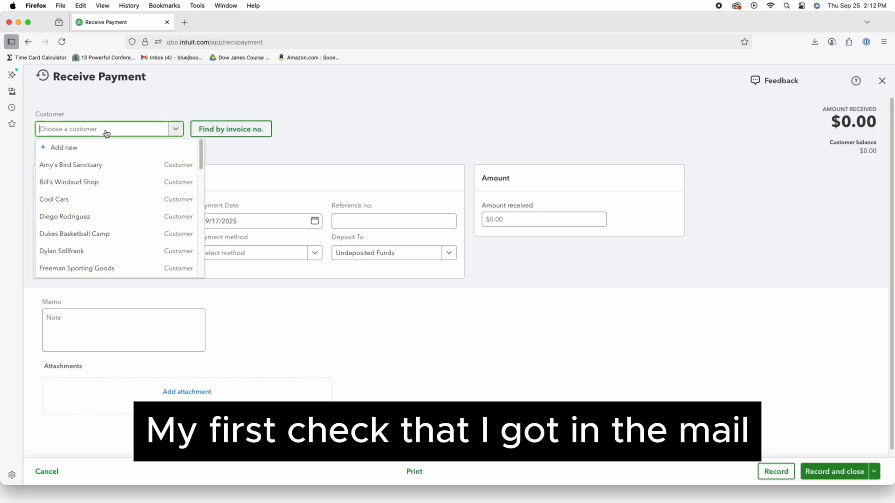
text(amy)
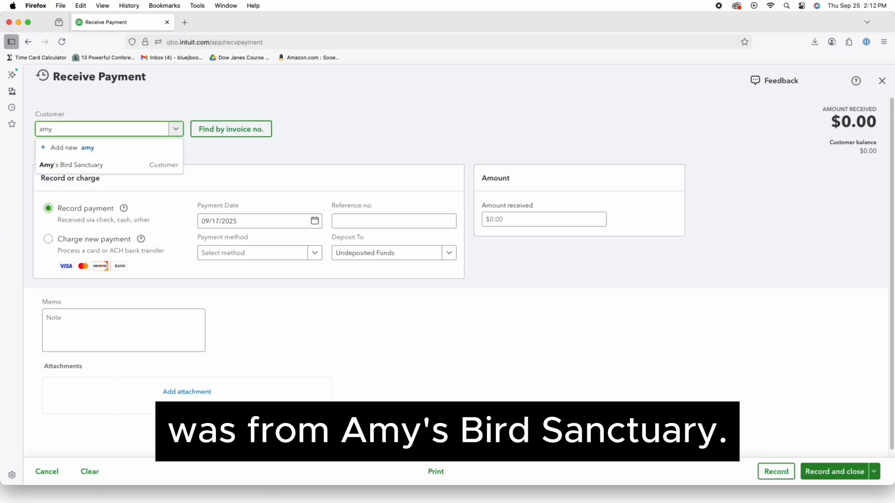
click(125, 164)
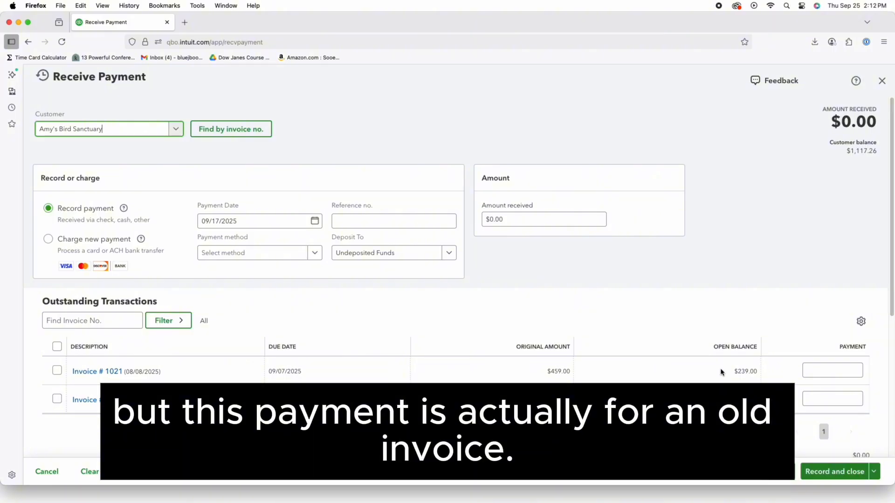
drag(738, 372, 749, 371)
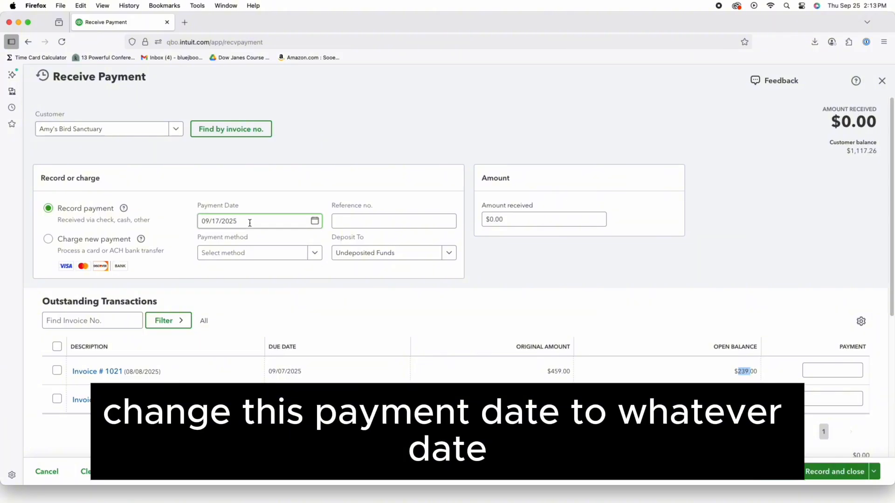
- Set the payment date to 09/01/2025 and enter 1555 as the reference number
click(314, 221)
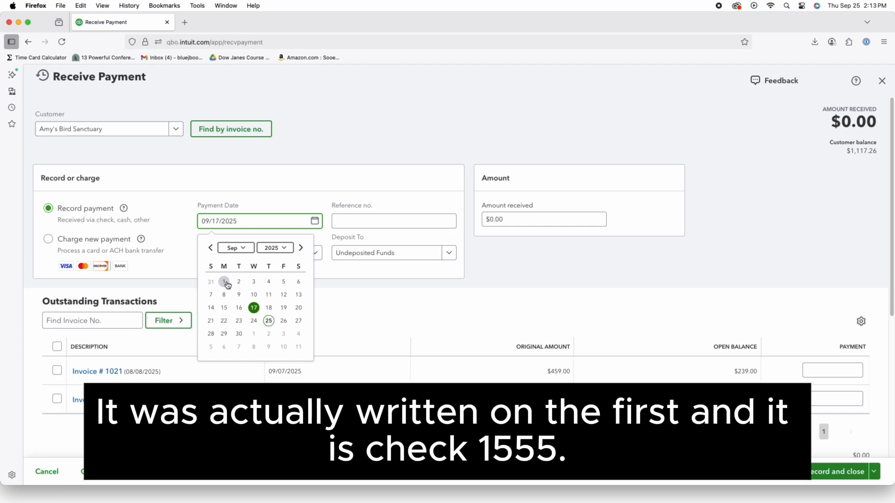
click(225, 283)
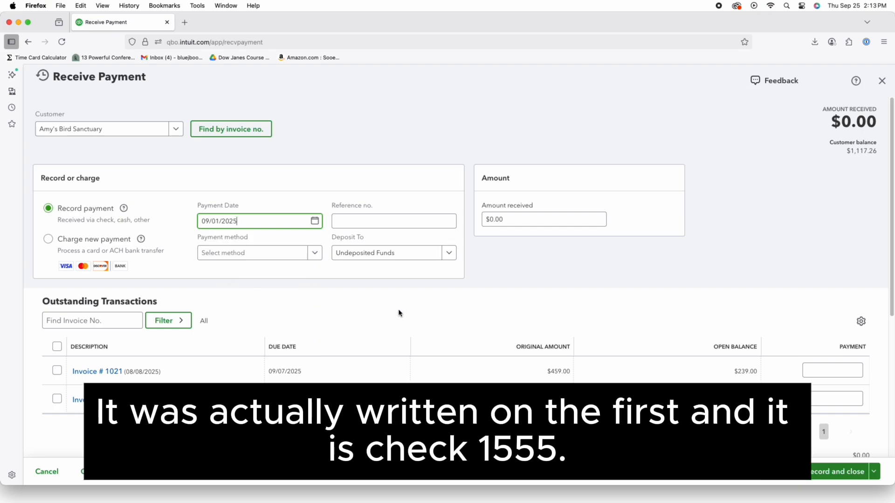
click(376, 221)
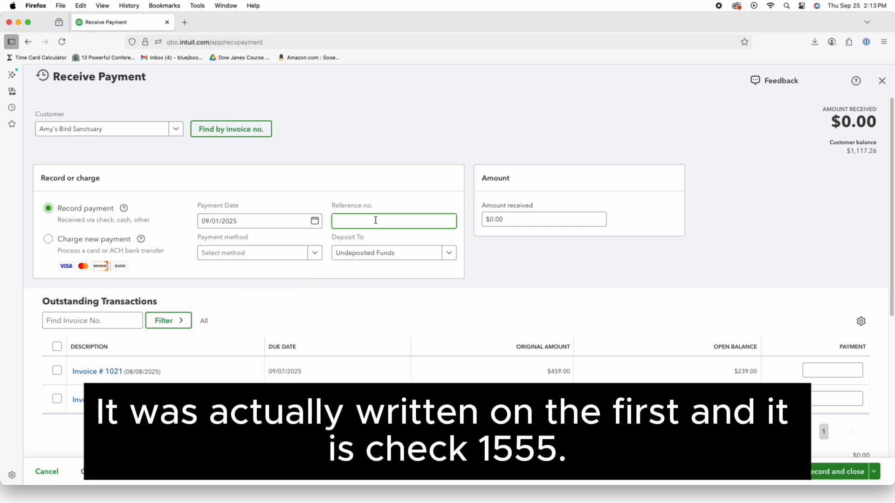
text(1555)
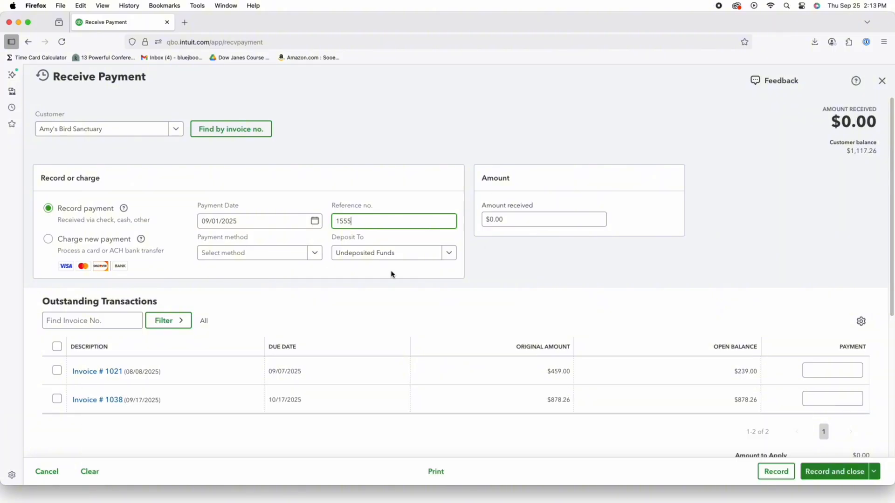
- Set the payment method to Check and select Undeposited Funds as the deposit account
click(315, 255)
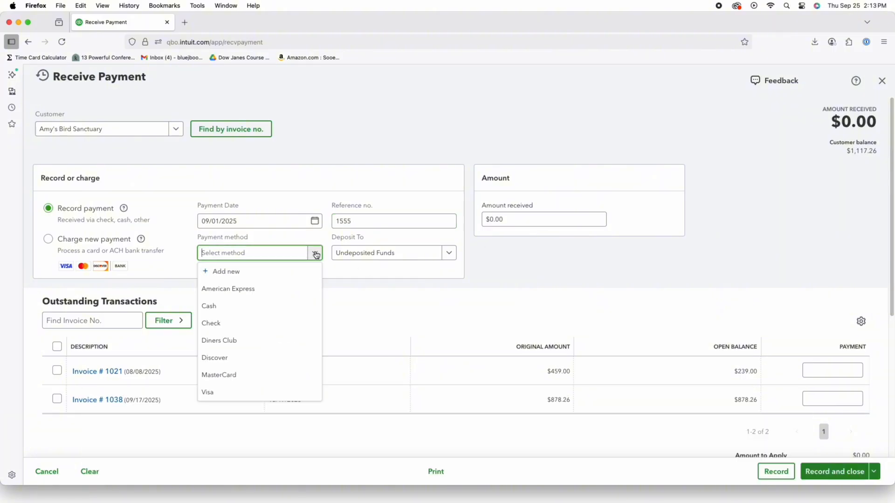
click(258, 322)
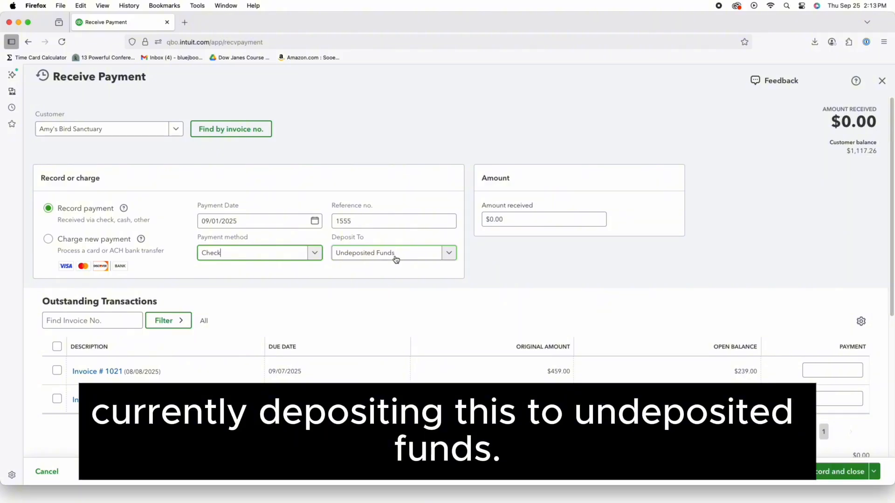
click(448, 253)
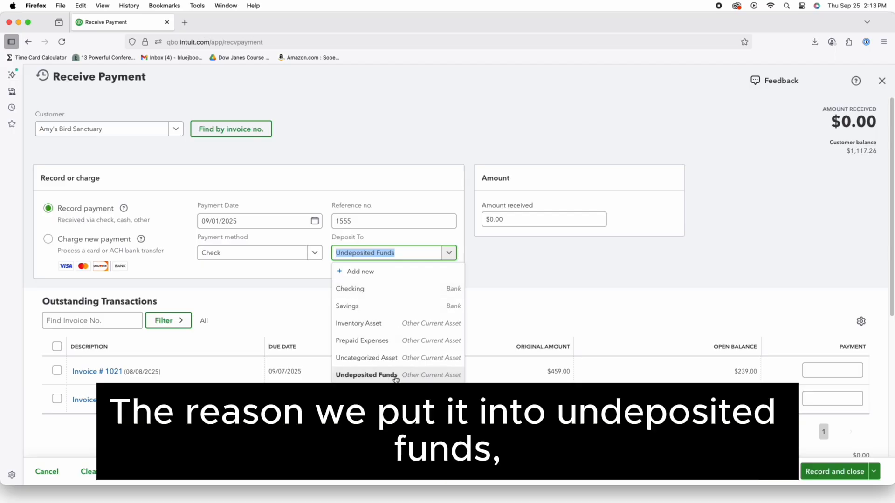
click(396, 376)
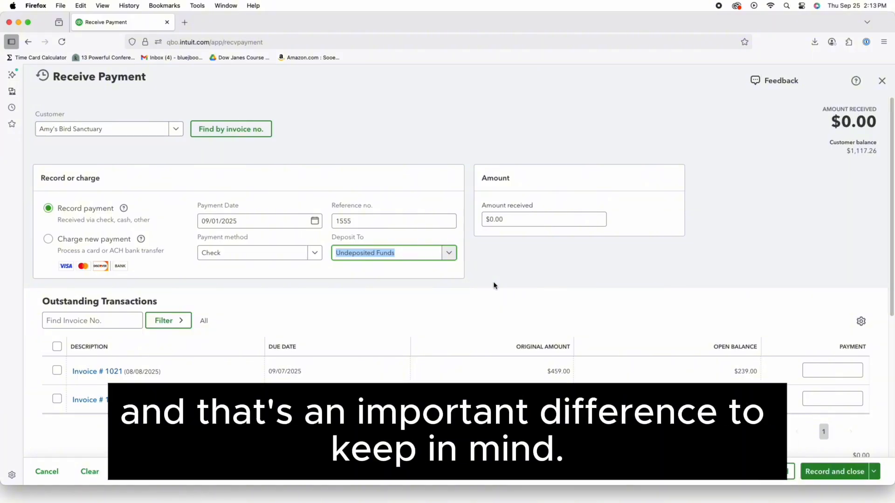
- Enter 239.00 as the amount received, then record and close the payment
click(520, 219)
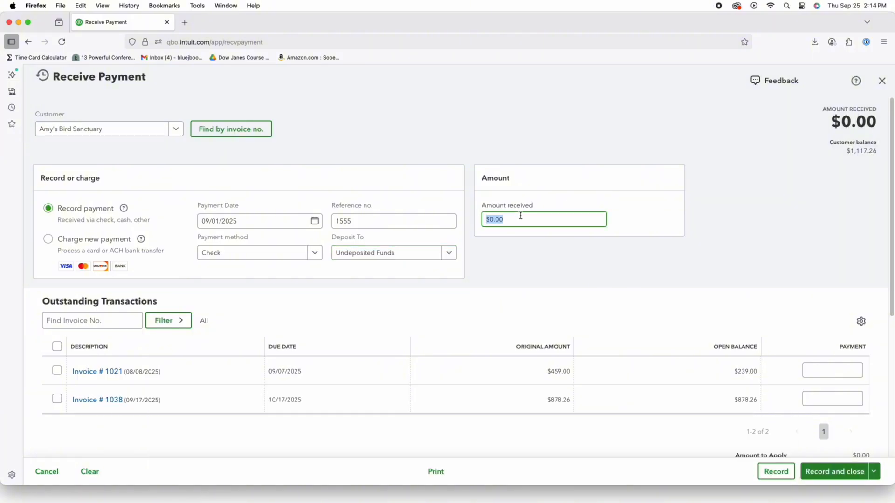
text(239.00)
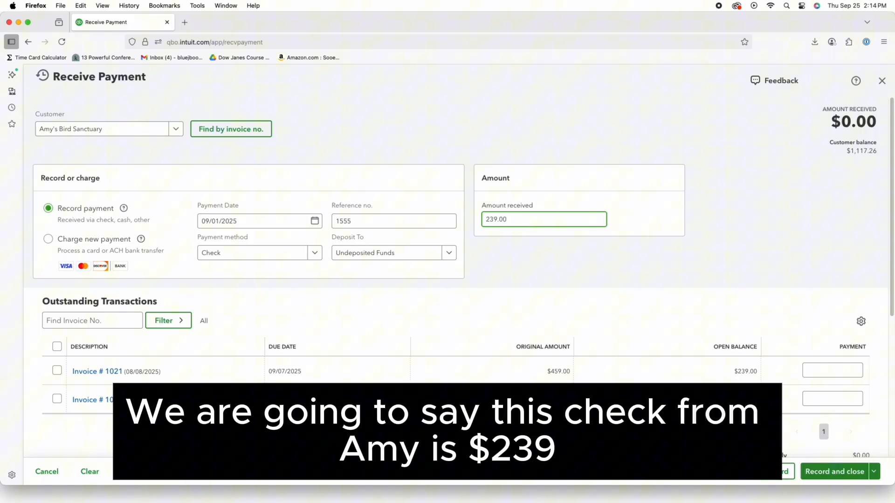
key(Tab)
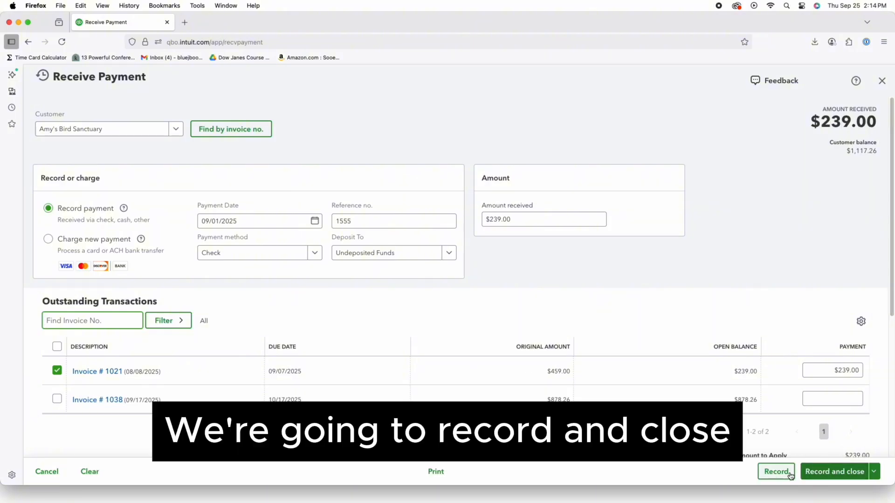
click(874, 472)
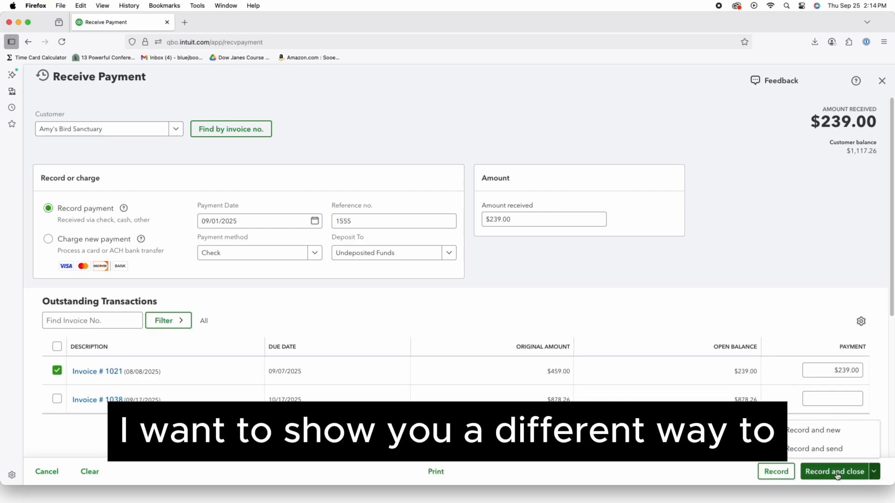
click(839, 472)
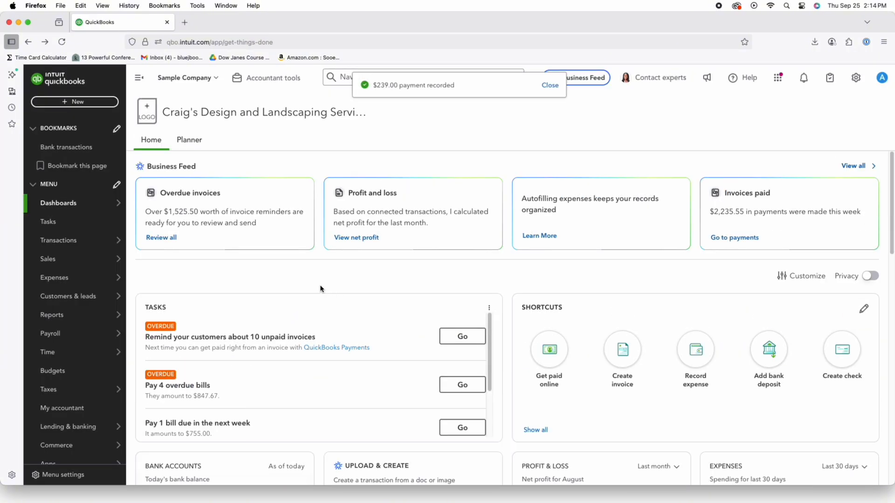
- From the sales invoices list, start receiving a payment on the partially paid $750.00 invoice dated 8/5/25
mouse_move(108, 262)
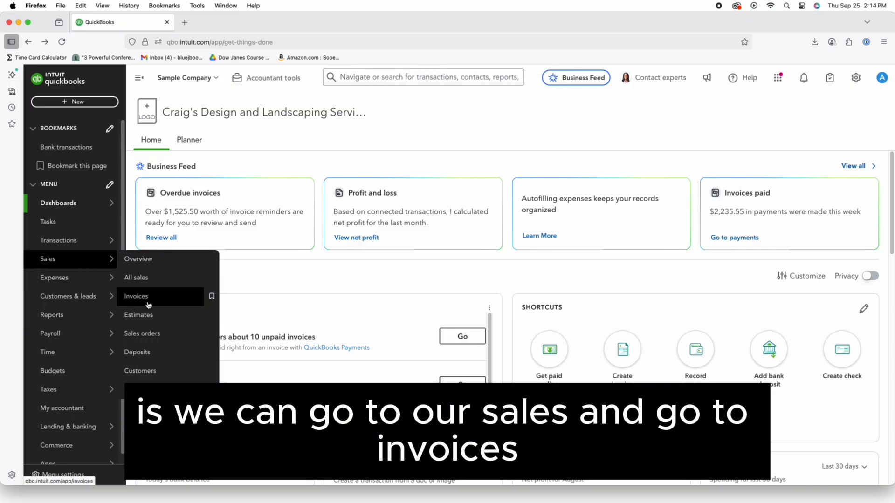
click(148, 305)
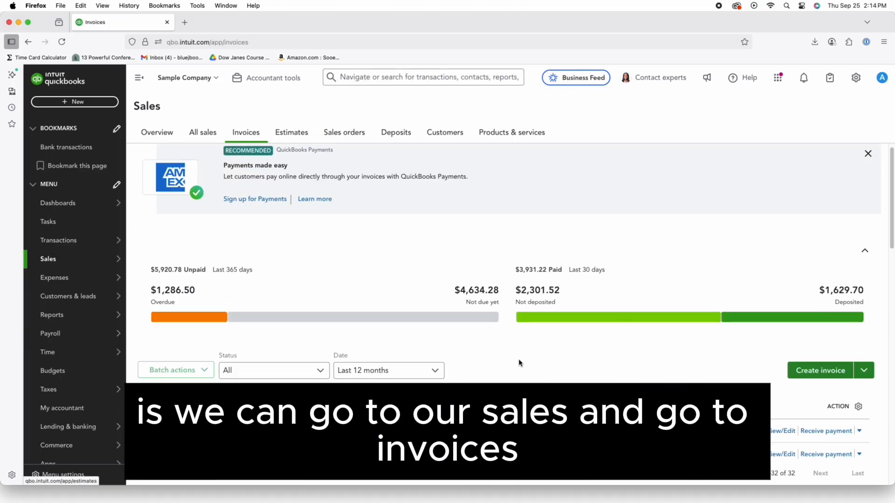
scroll(519, 362, down, 5)
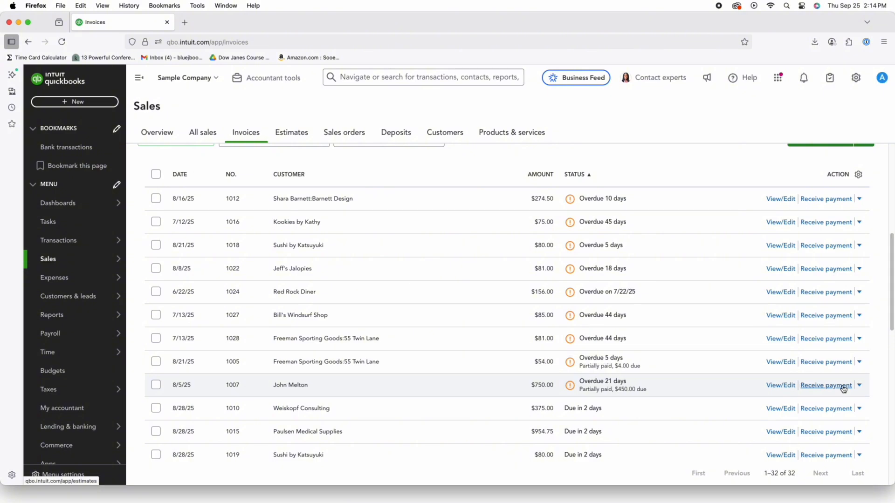
click(841, 386)
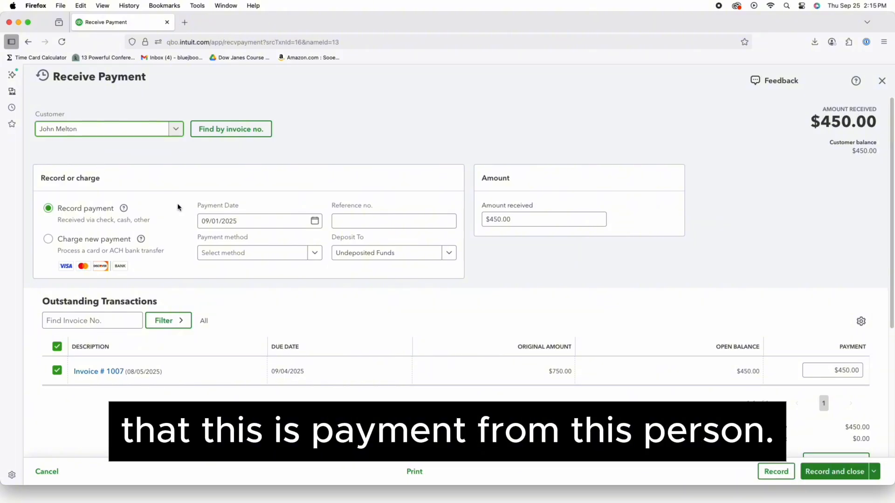
- Set the payment date to 09/11/2025, the reference number to 8764 and the payment method to Check
click(267, 221)
click(315, 221)
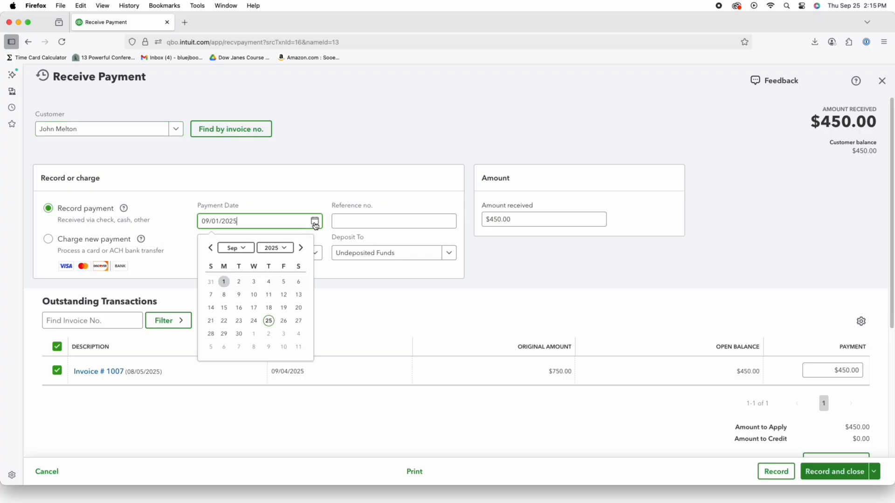
click(269, 295)
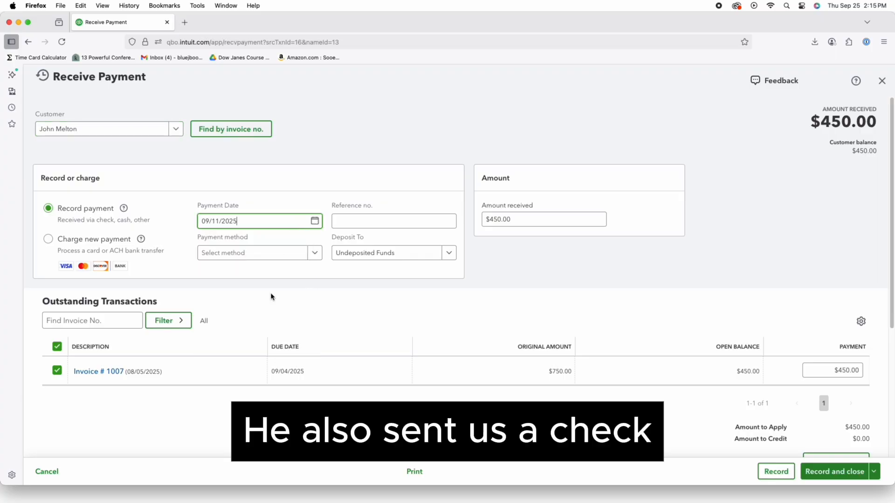
click(347, 221)
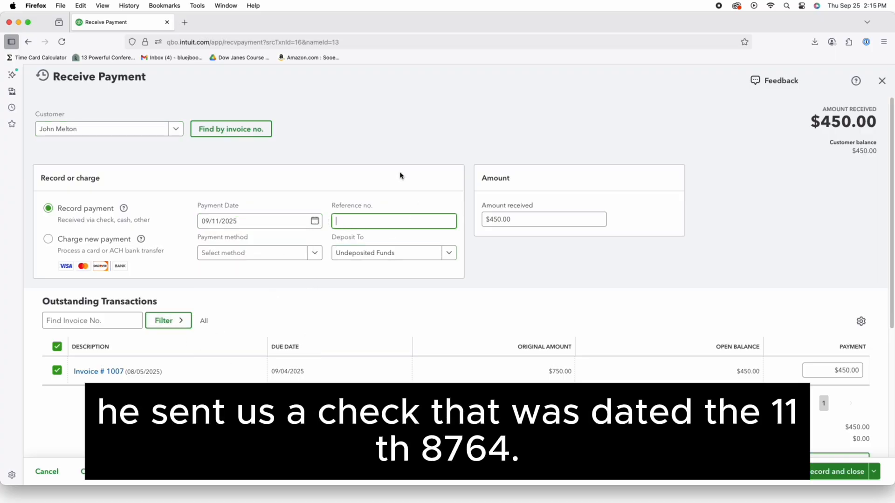
text(8764)
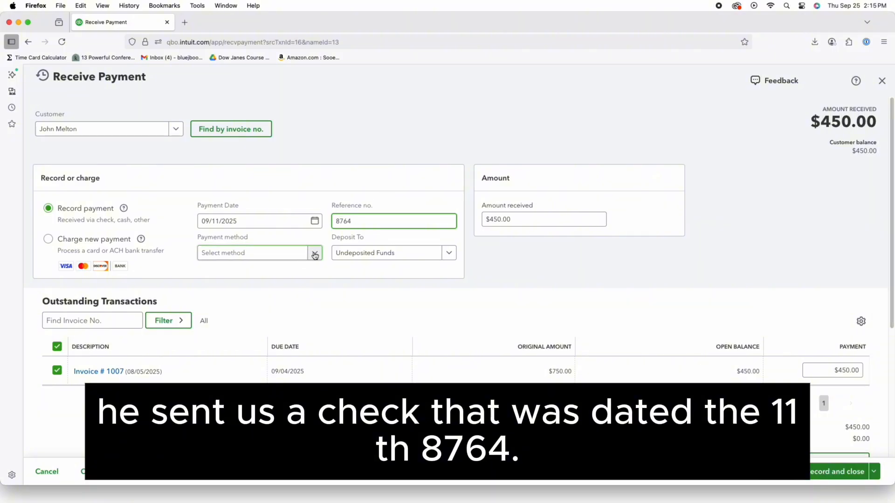
click(290, 254)
click(231, 322)
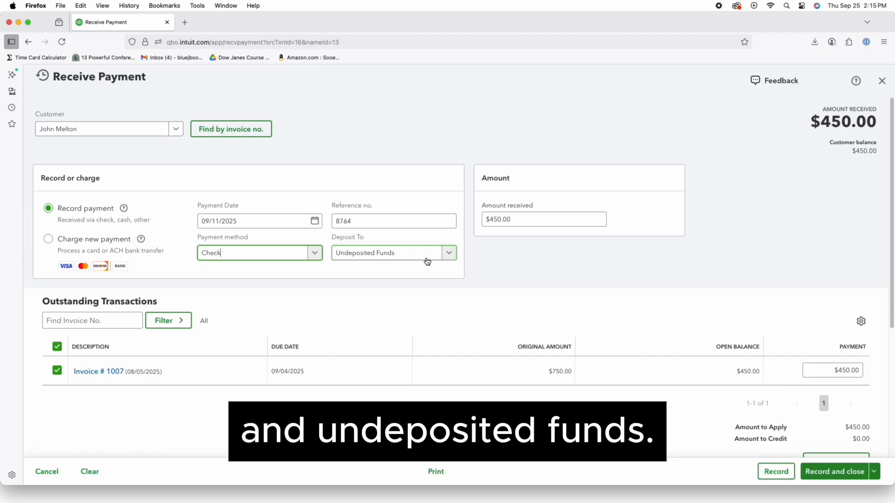
- Change the amount received to 250.00 as a partial payment, then record and close it
click(534, 219)
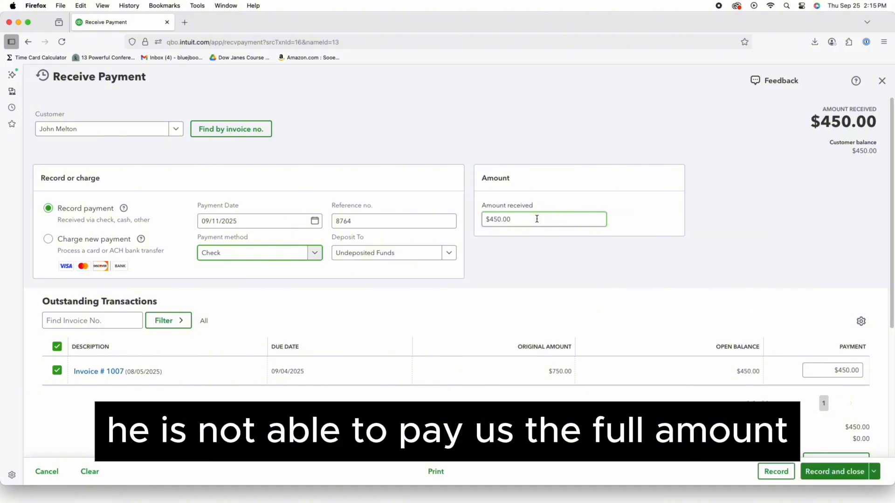
click(531, 219)
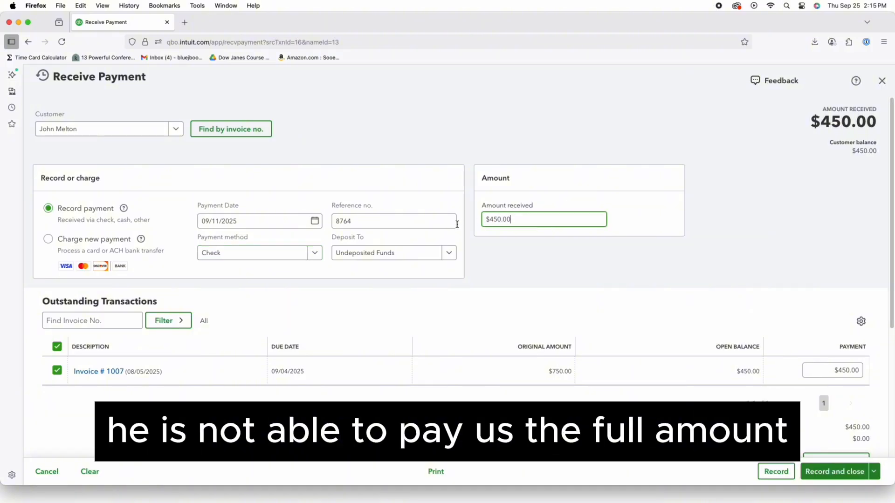
text(250.00)
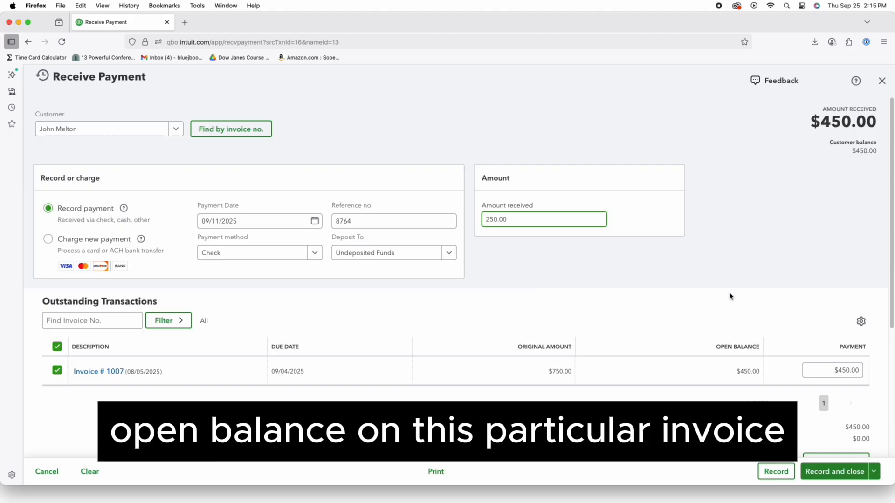
key(Tab)
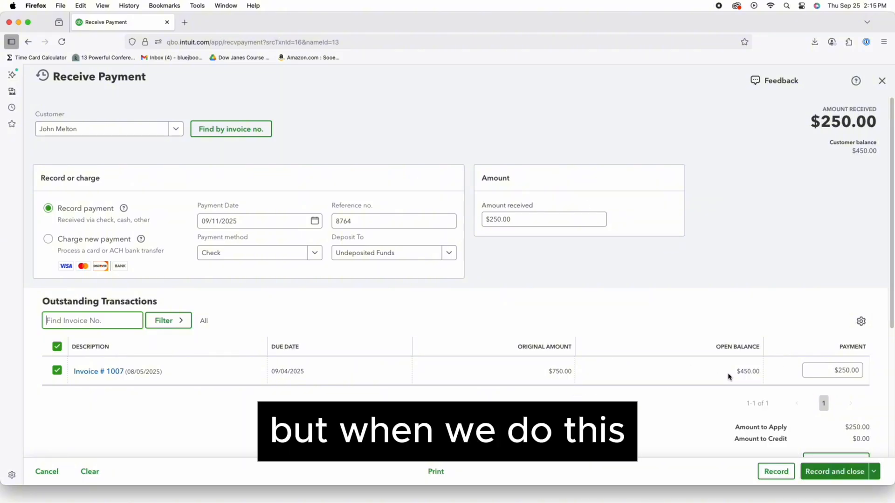
scroll(685, 349, down, 3)
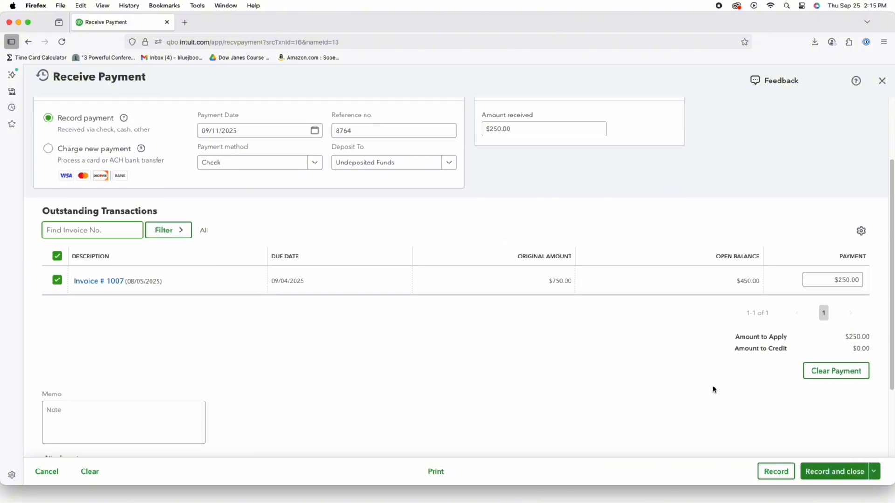
scroll(713, 387, up, 2)
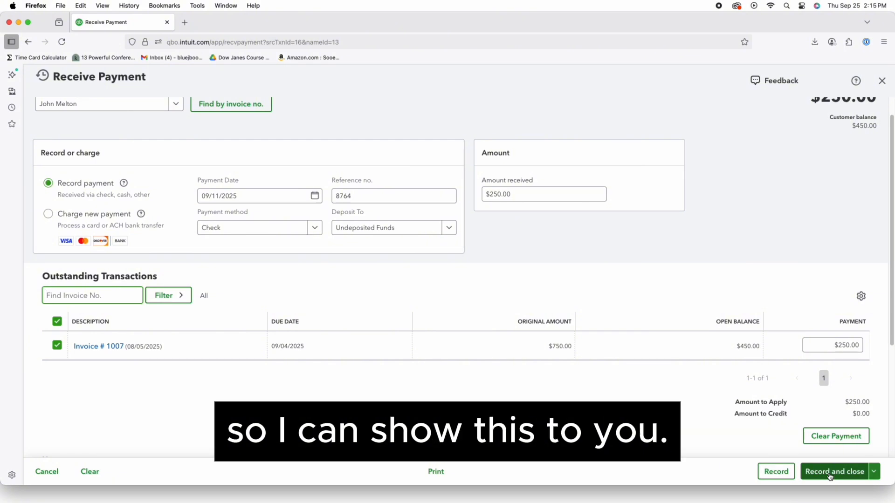
click(829, 472)
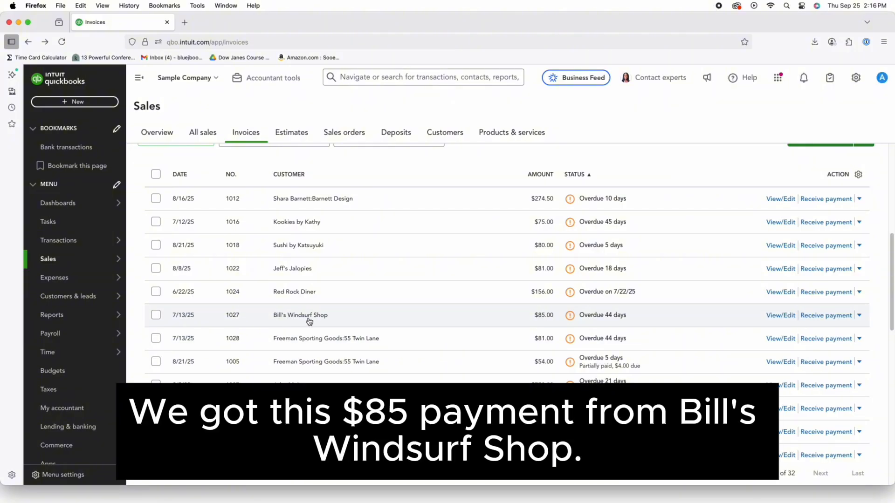
- Start receiving payment on the $85.00 Bill's Windsurf Shop invoice, with payment date 09/12/2025 and reference number 1234
click(821, 320)
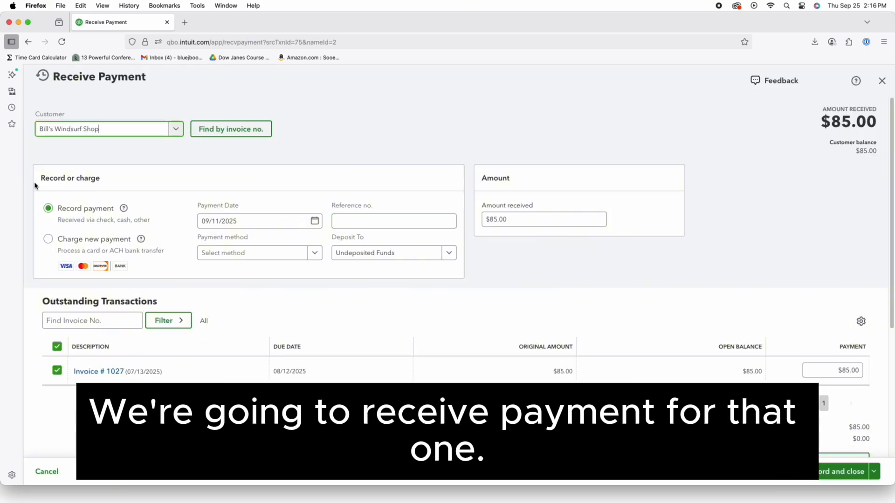
click(275, 222)
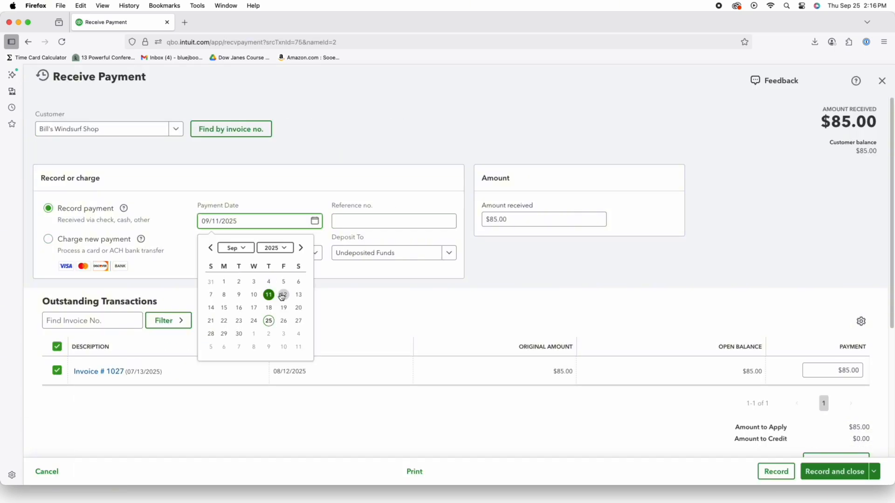
click(283, 298)
click(363, 221)
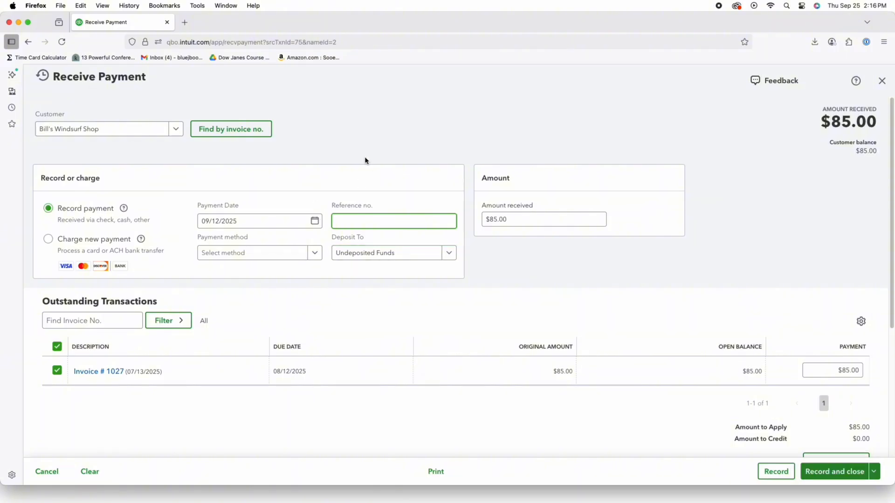
text(1234)
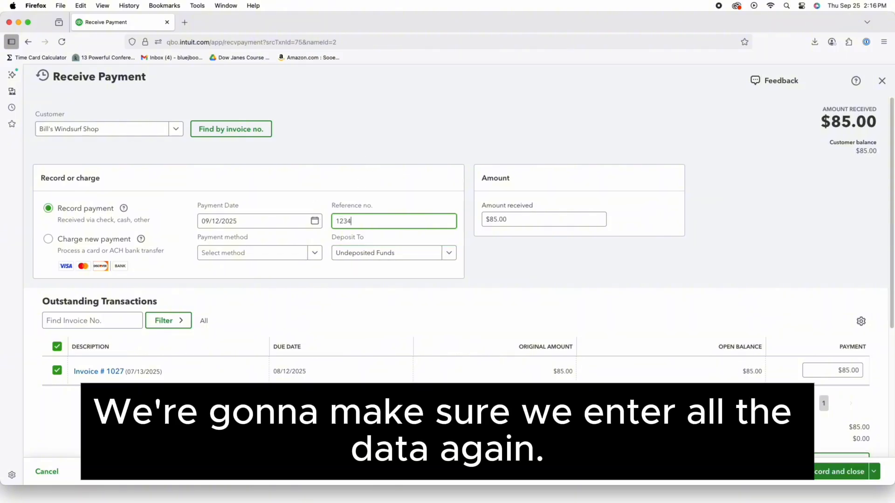
- Set the payment method to Check, then record and close the Bill's Windsurf Shop payment
click(315, 253)
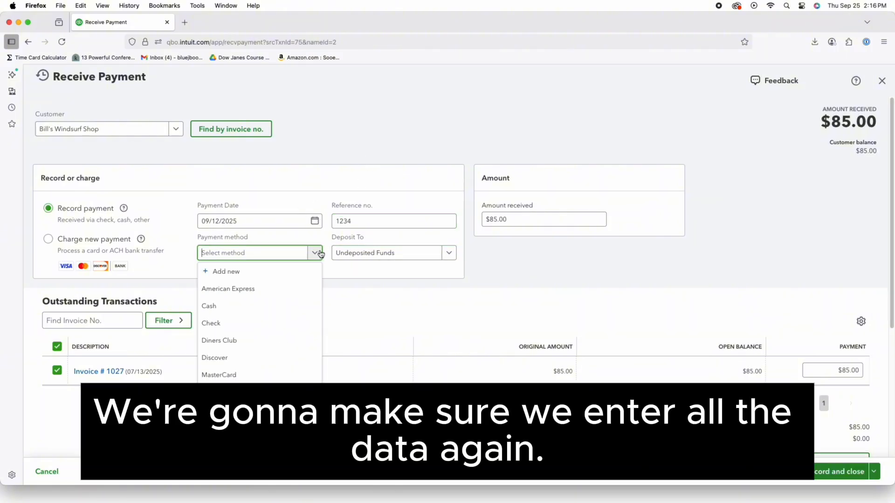
click(239, 327)
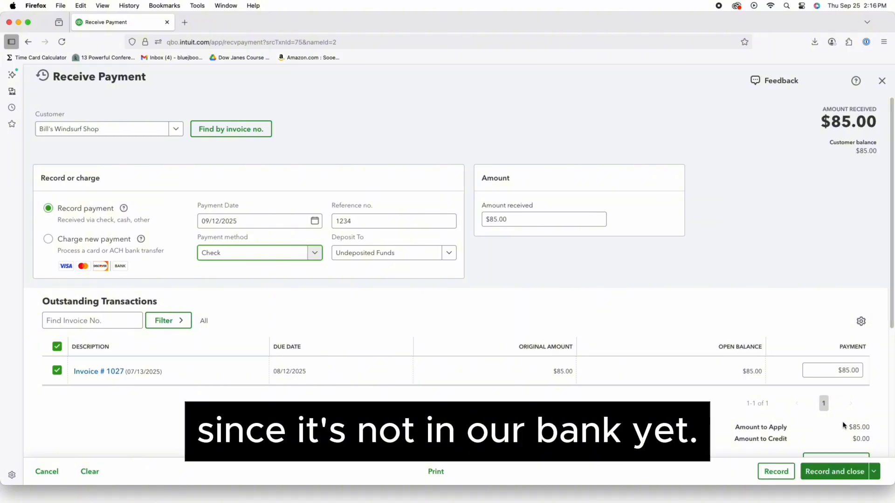
click(849, 472)
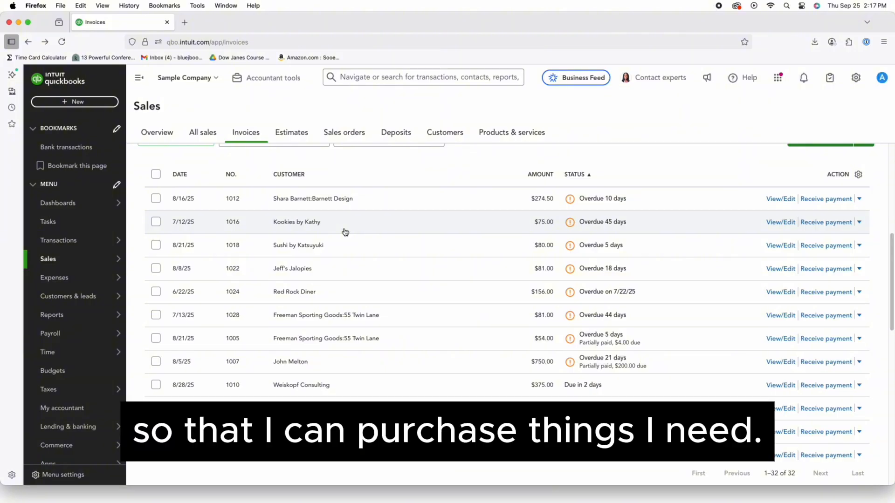
- Start receiving payment on the $75.00 Kookies by Kathy invoice, with payment date 09/25/2025 and payment method Cash
click(837, 225)
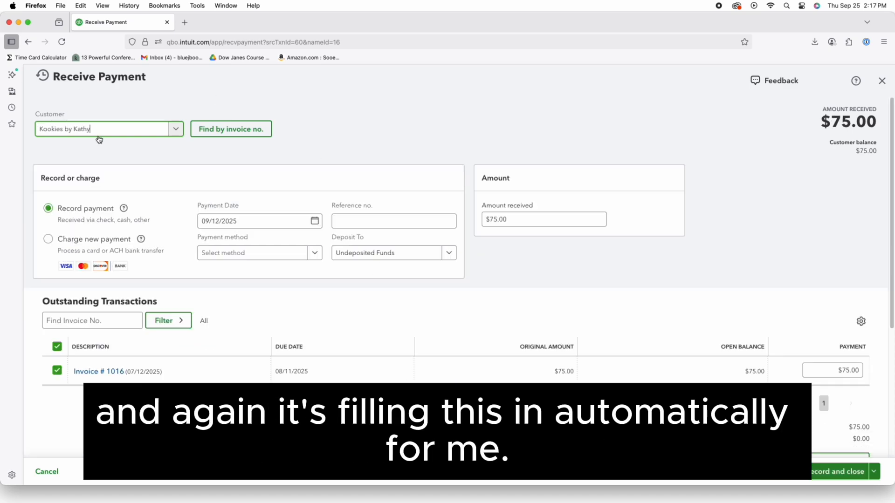
click(312, 221)
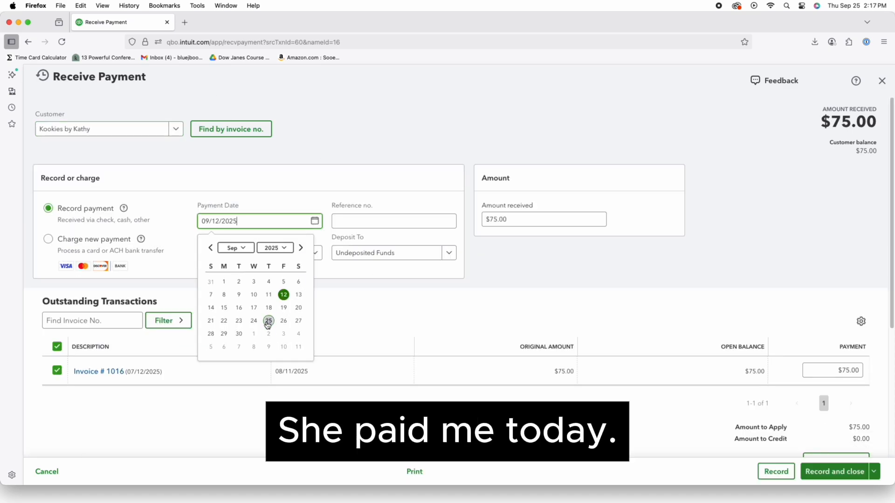
click(268, 321)
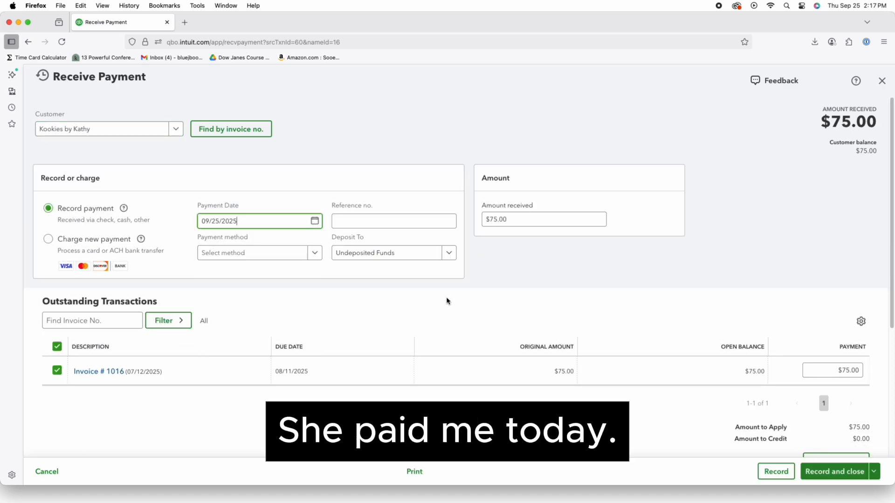
click(364, 220)
click(314, 253)
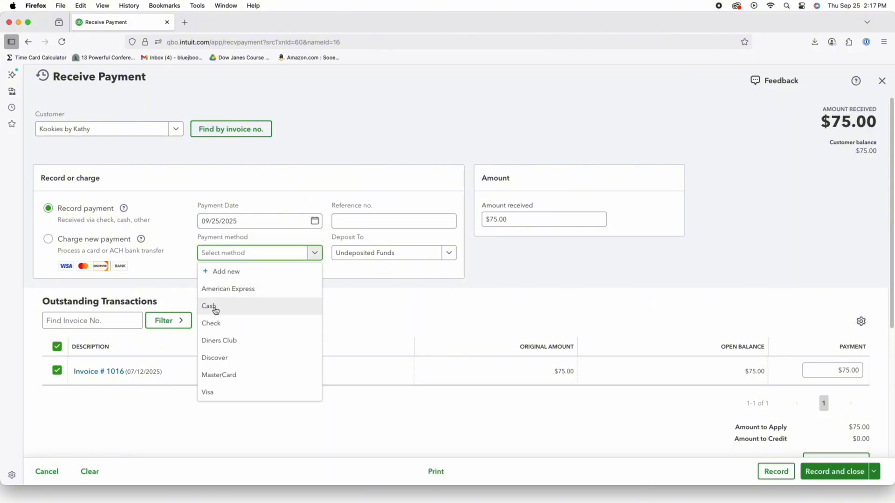
click(213, 307)
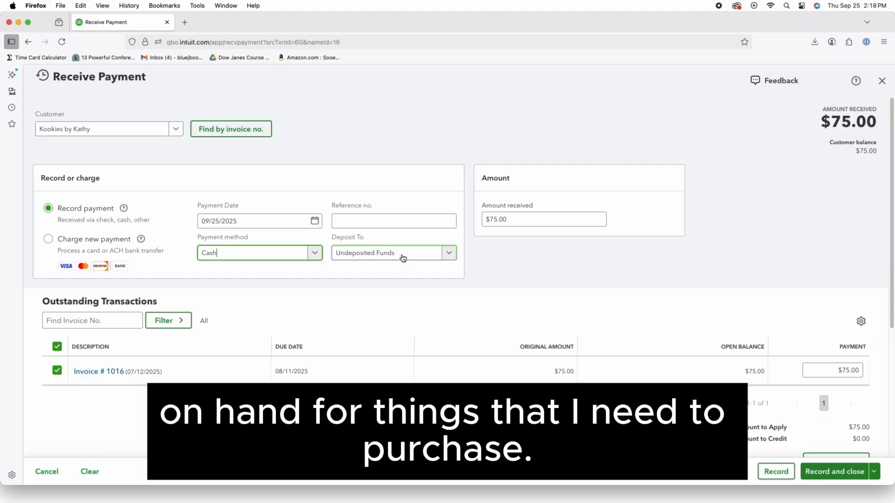
- Deposit the payment to a new account named Cash On Hand, type Bank, detail type Cash on hand, then record and close it
click(402, 258)
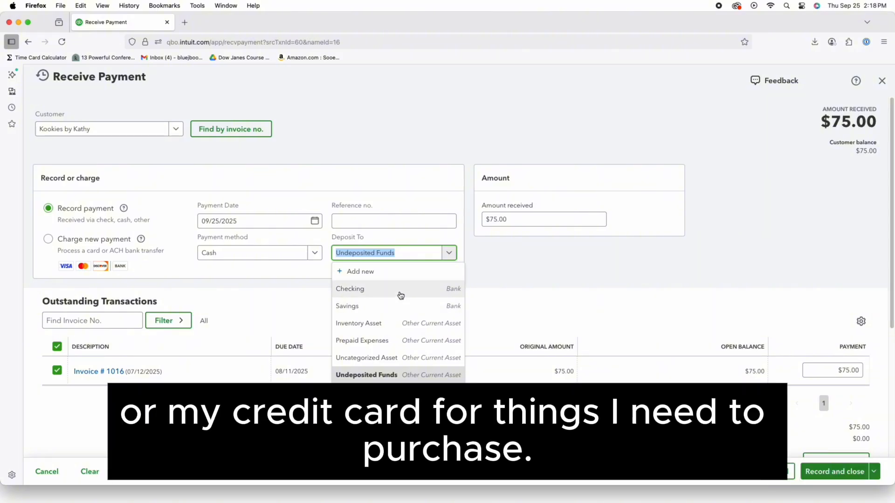
click(396, 275)
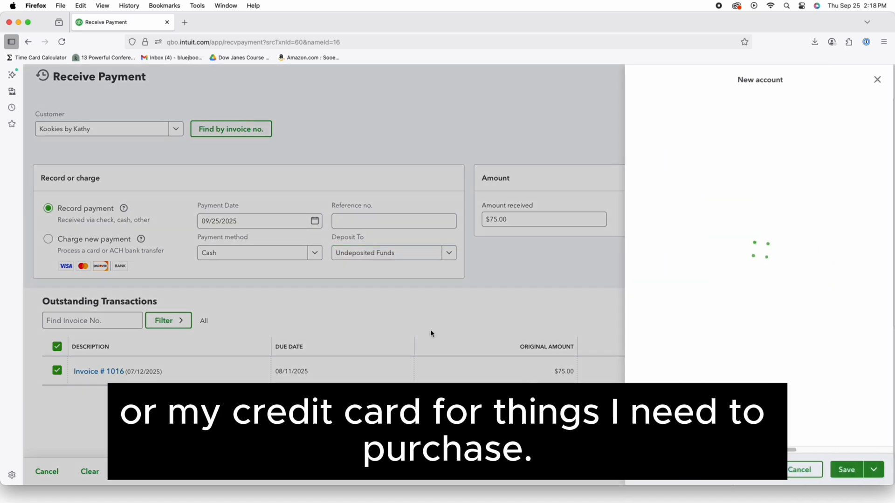
click(680, 121)
text(Cash On Hand)
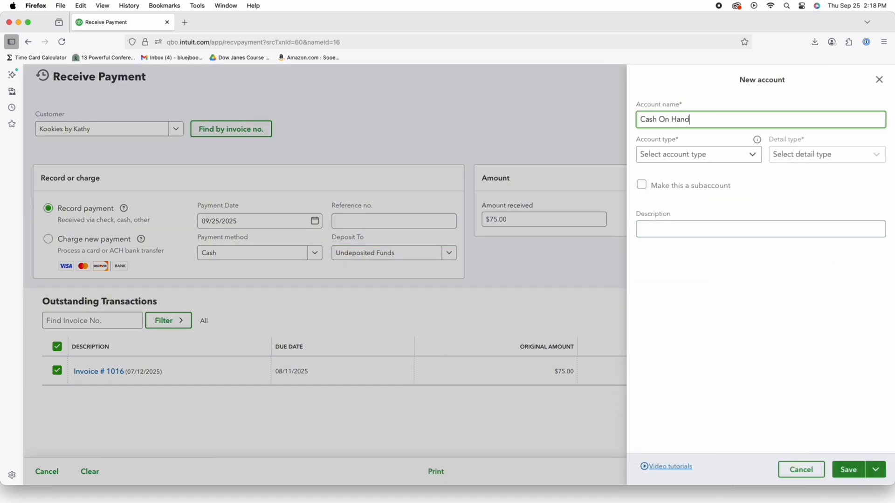
click(650, 159)
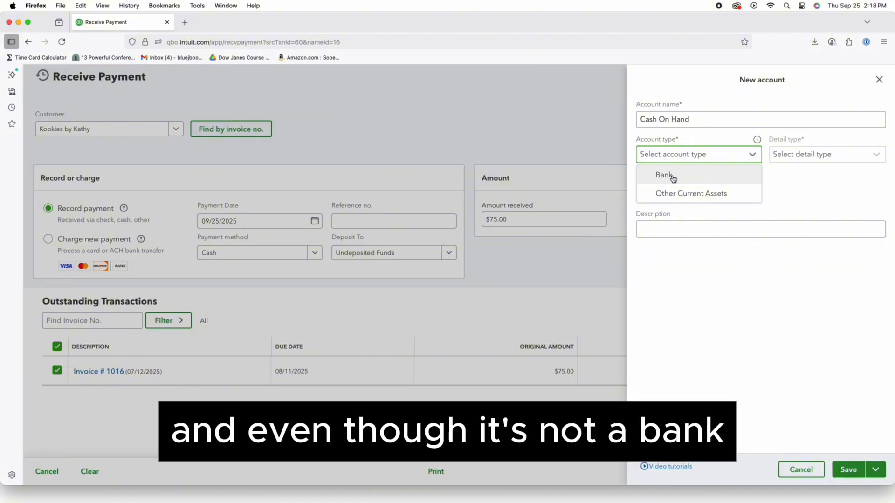
click(672, 176)
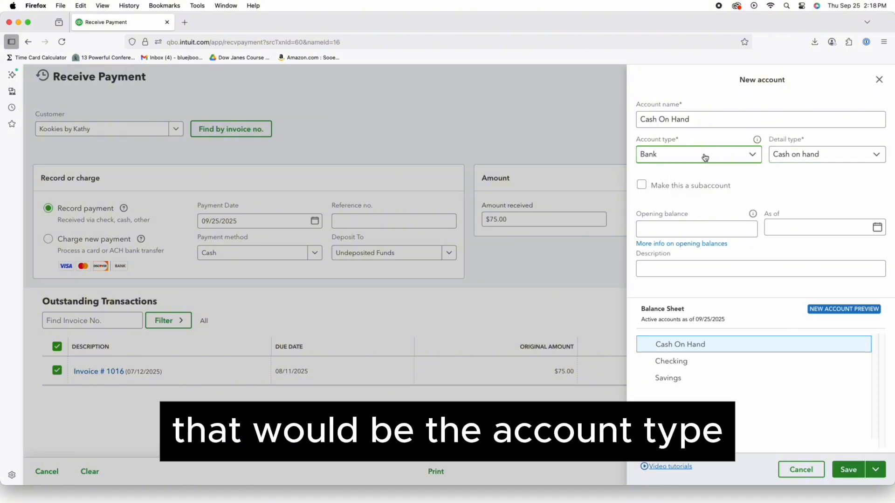
click(807, 159)
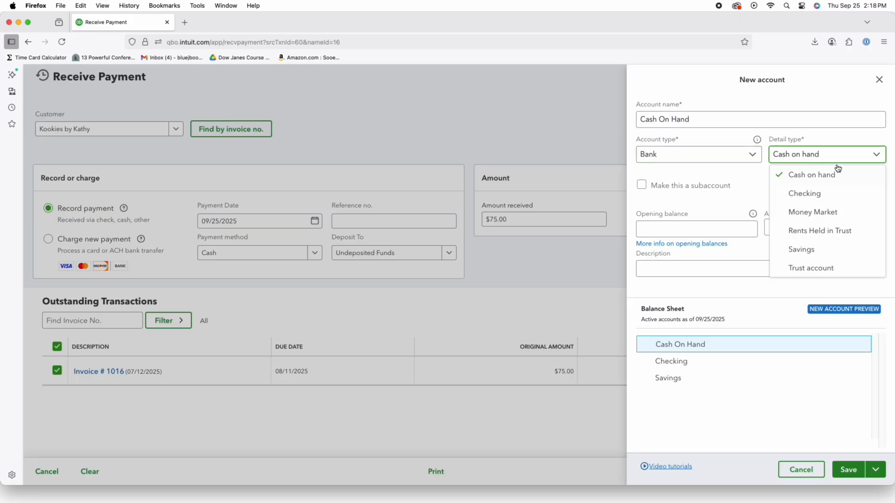
click(819, 179)
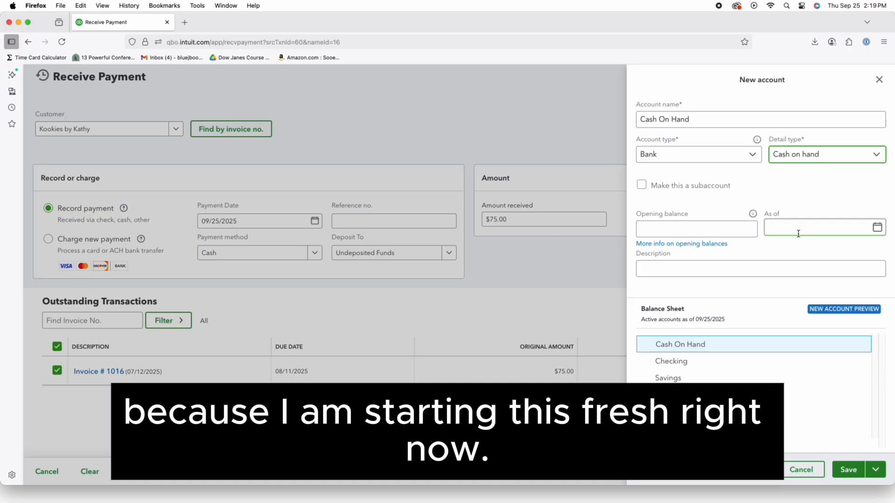
click(852, 473)
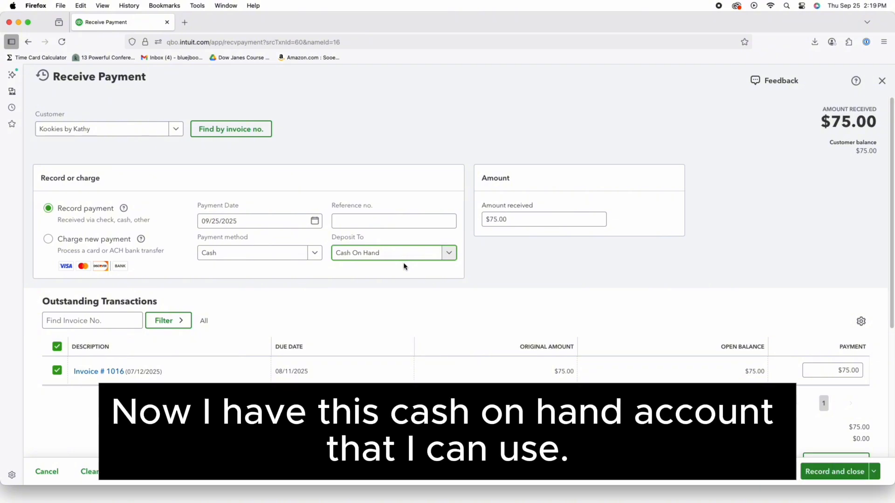
click(839, 472)
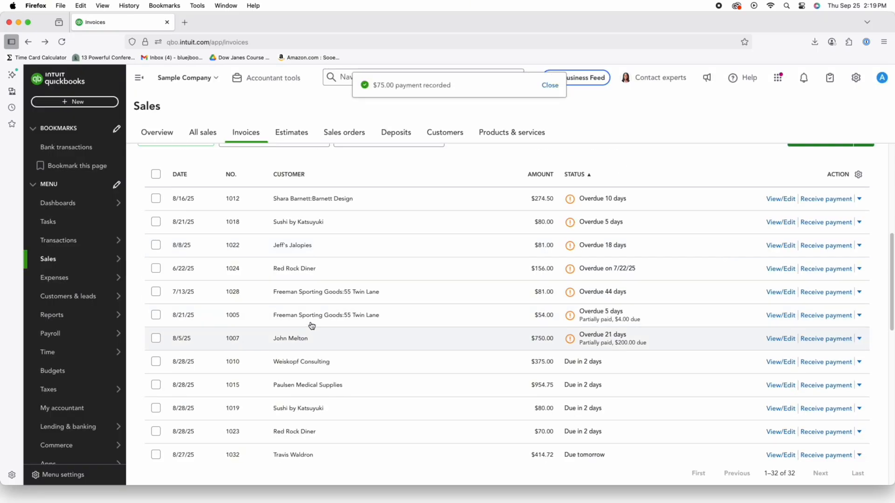
- Create a new bank deposit and set its date to 09/29/2025
scroll(462, 280, up, 4)
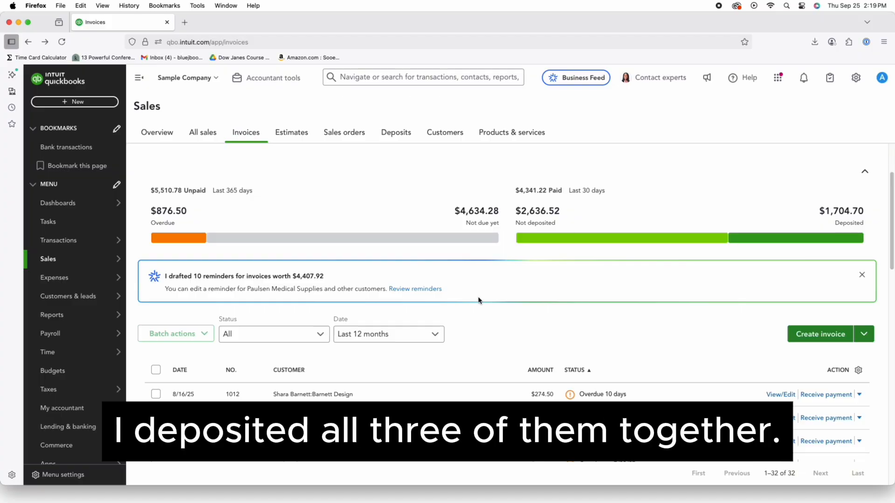
click(93, 101)
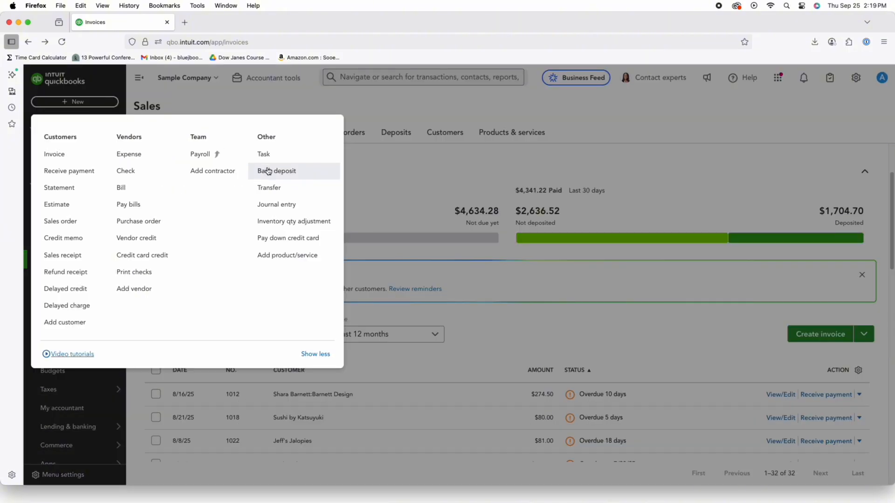
click(291, 177)
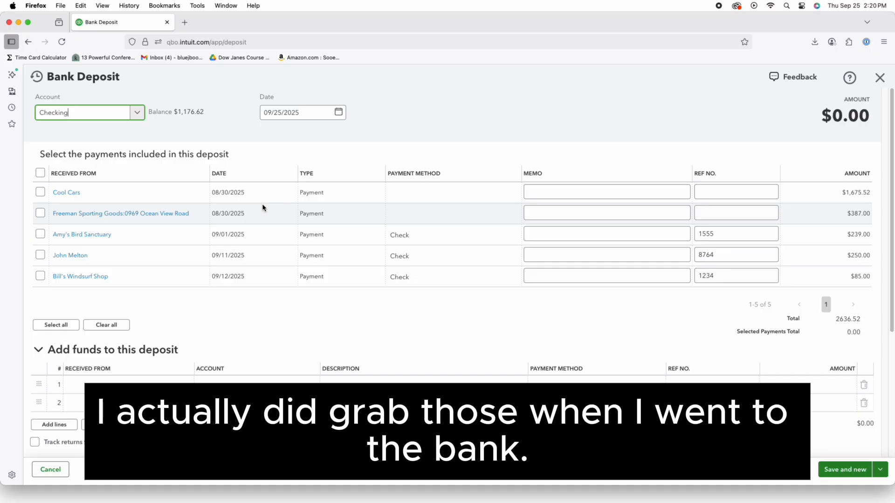
click(338, 113)
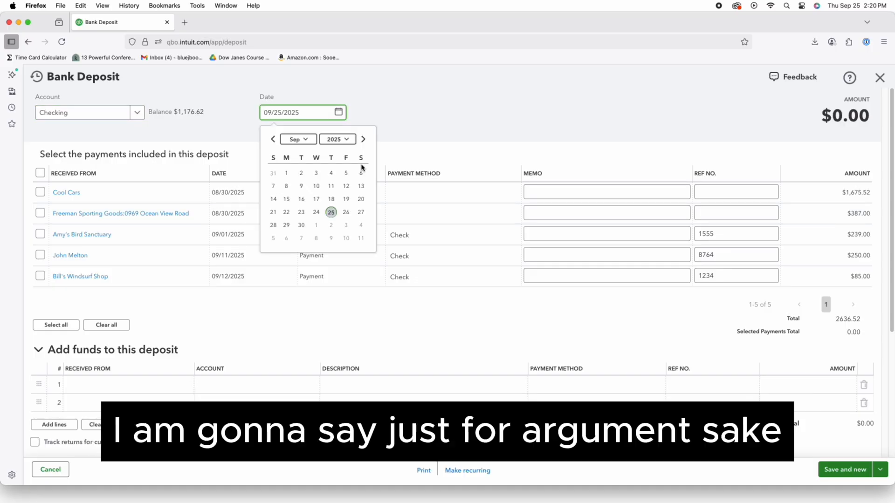
click(286, 226)
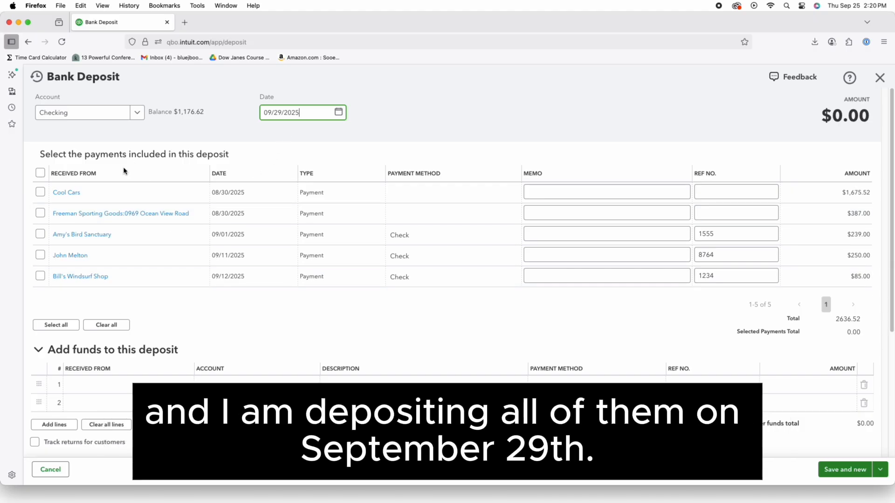
- Include all listed payments in the deposit and choose Checking as the deposit account
click(40, 174)
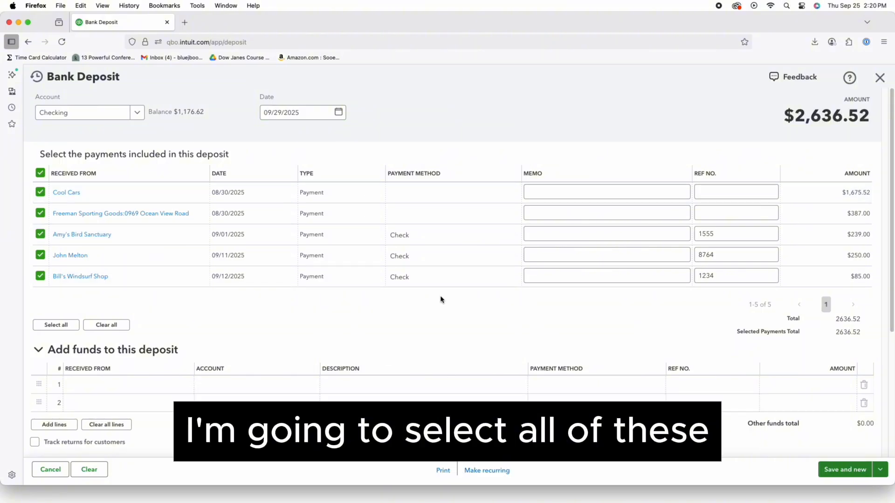
click(60, 116)
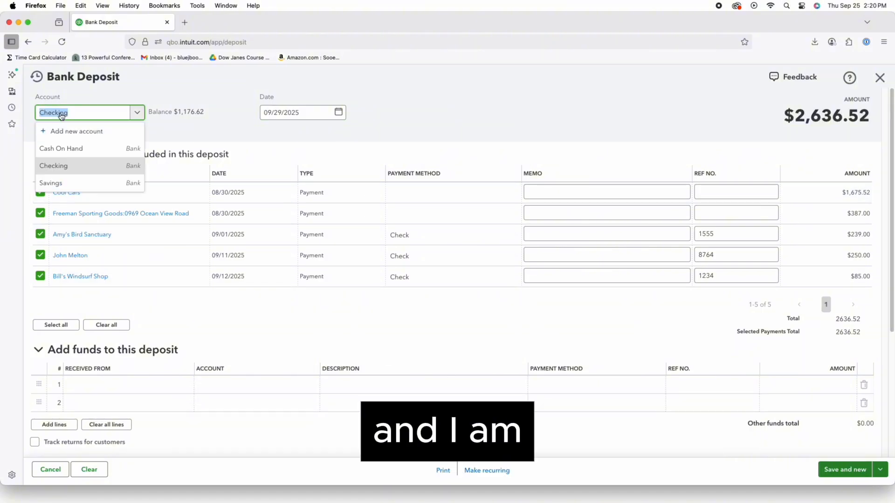
click(69, 167)
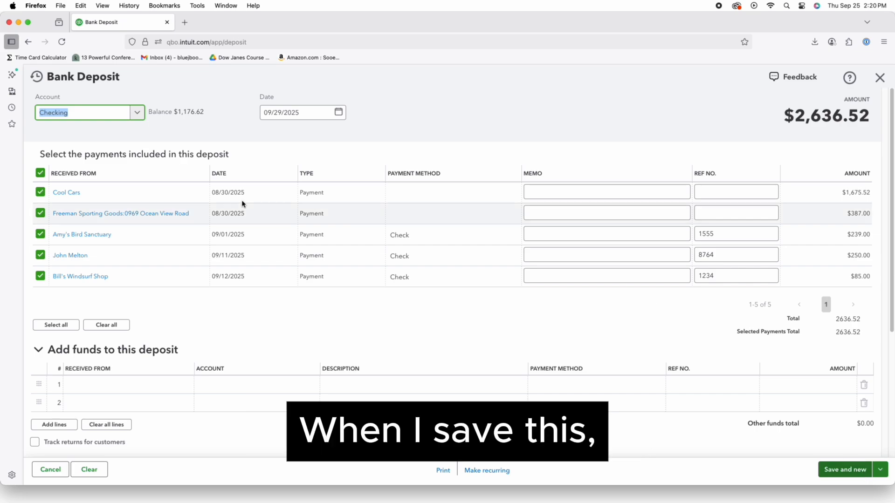
- Switch the deposit account to Savings and back to Checking
click(136, 116)
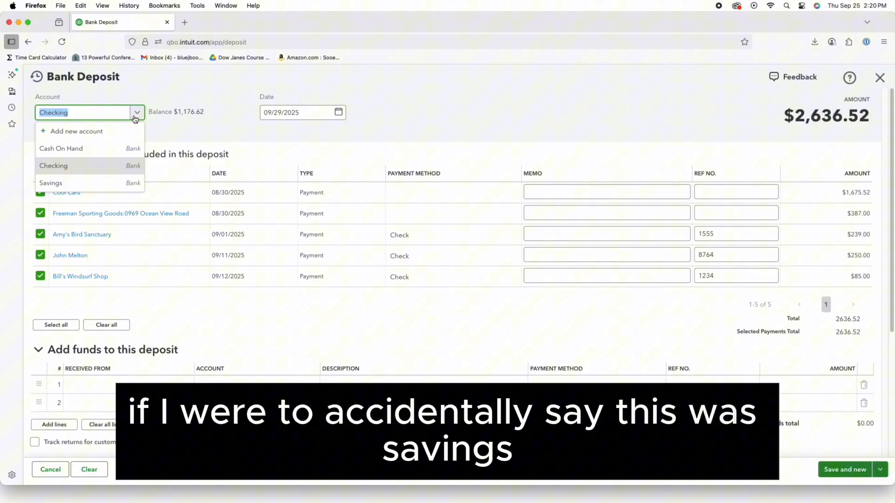
click(82, 183)
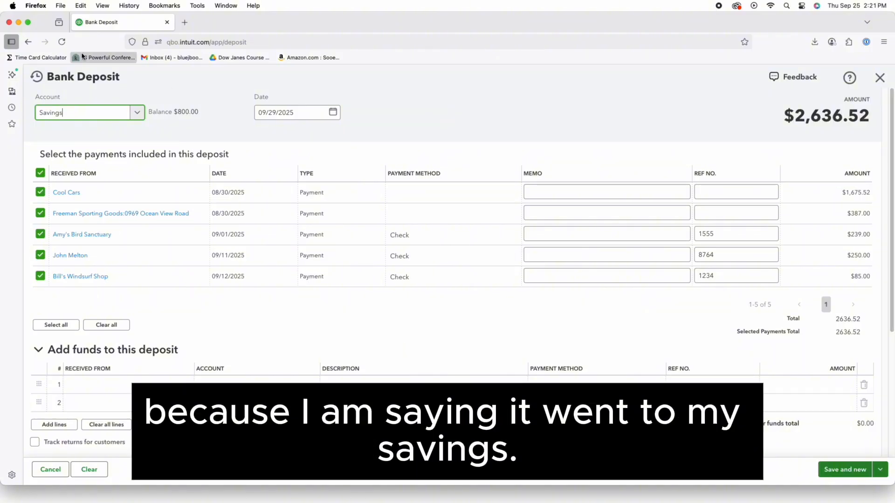
click(138, 113)
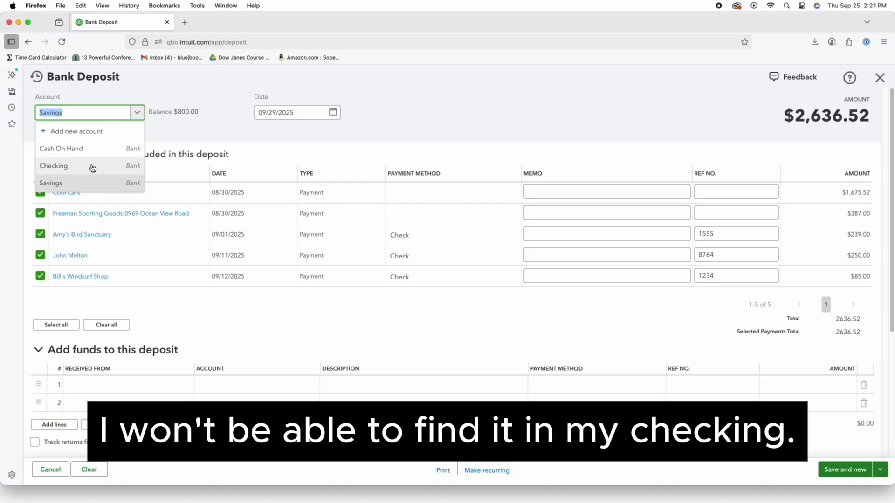
click(93, 167)
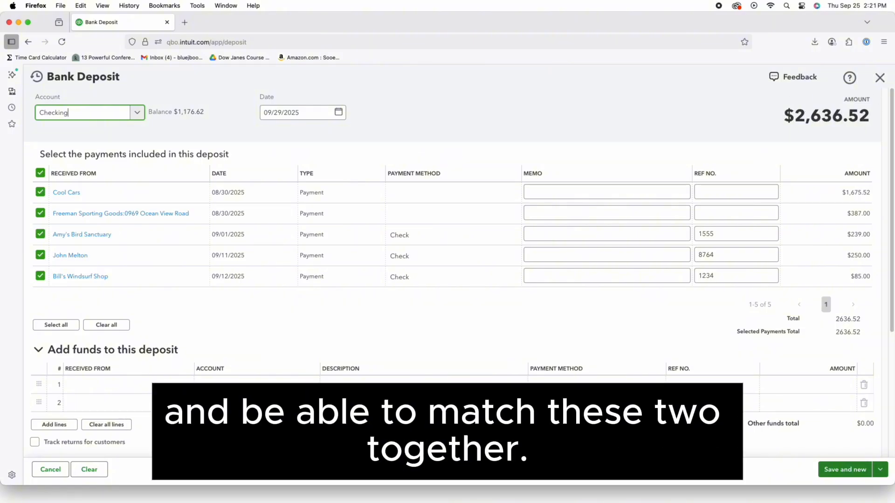
- Save the bank deposit
click(879, 470)
click(843, 453)
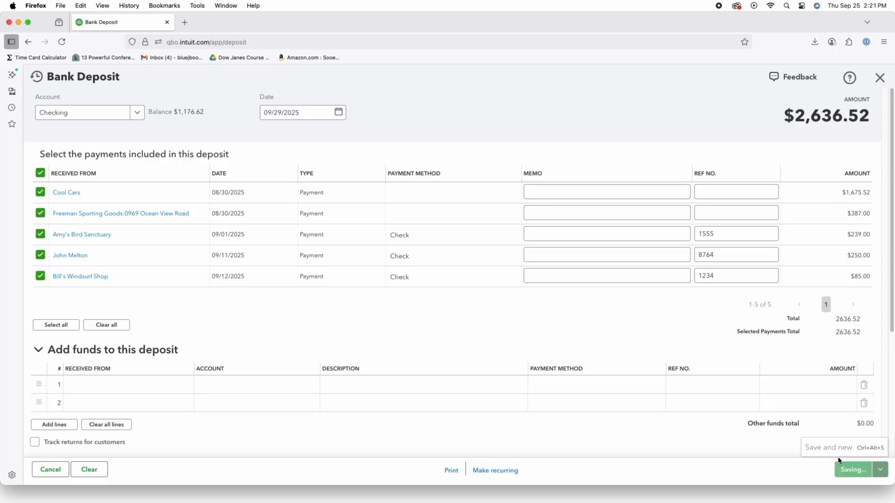